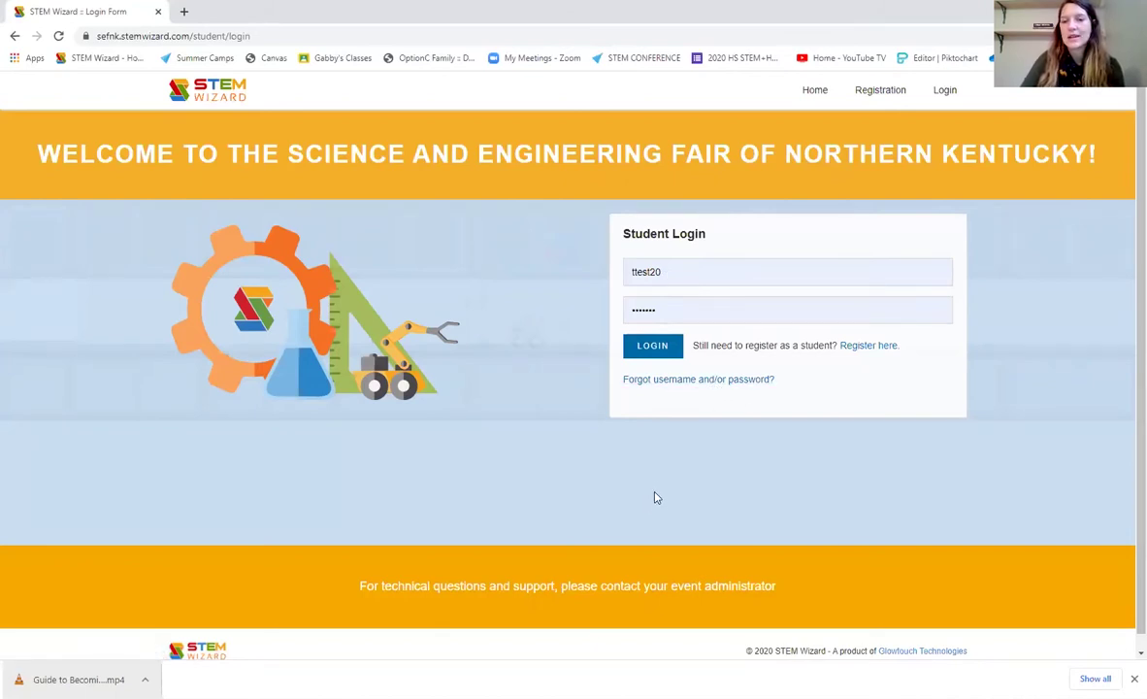
Log in to the student account with the prefilled credentials and open the project's Files and Forms milestone.
{"action": "left_click", "coordinate": [652, 349]}
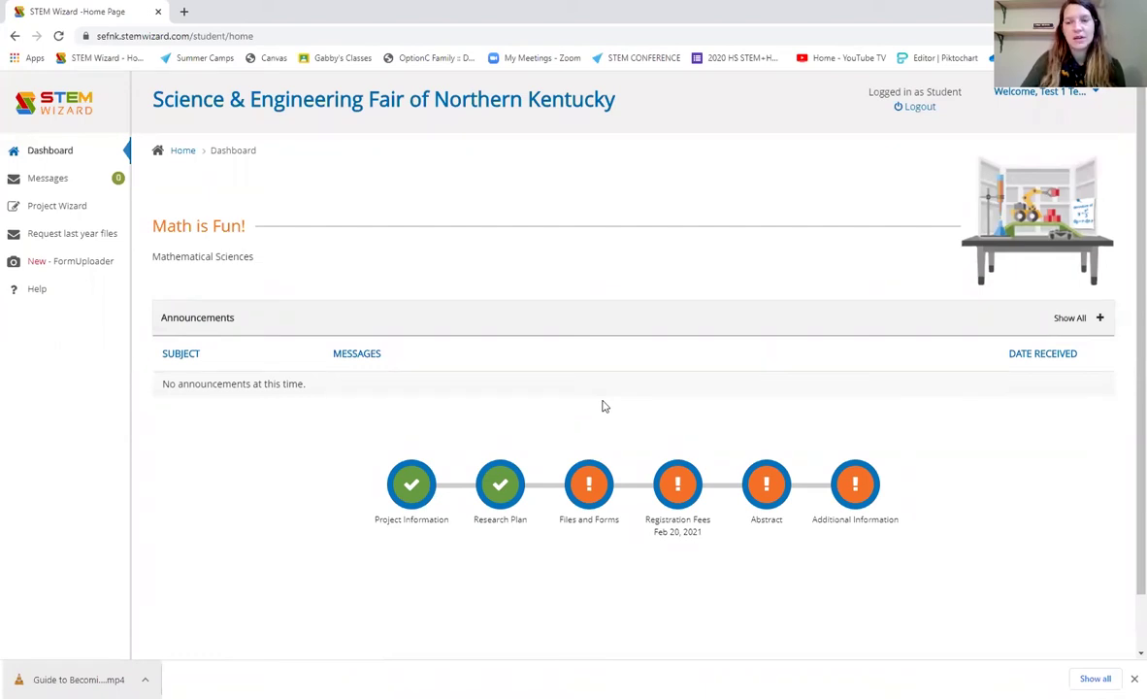
{"action": "scroll", "coordinate": [602, 405], "scroll_direction": "down", "scroll_amount": 1}
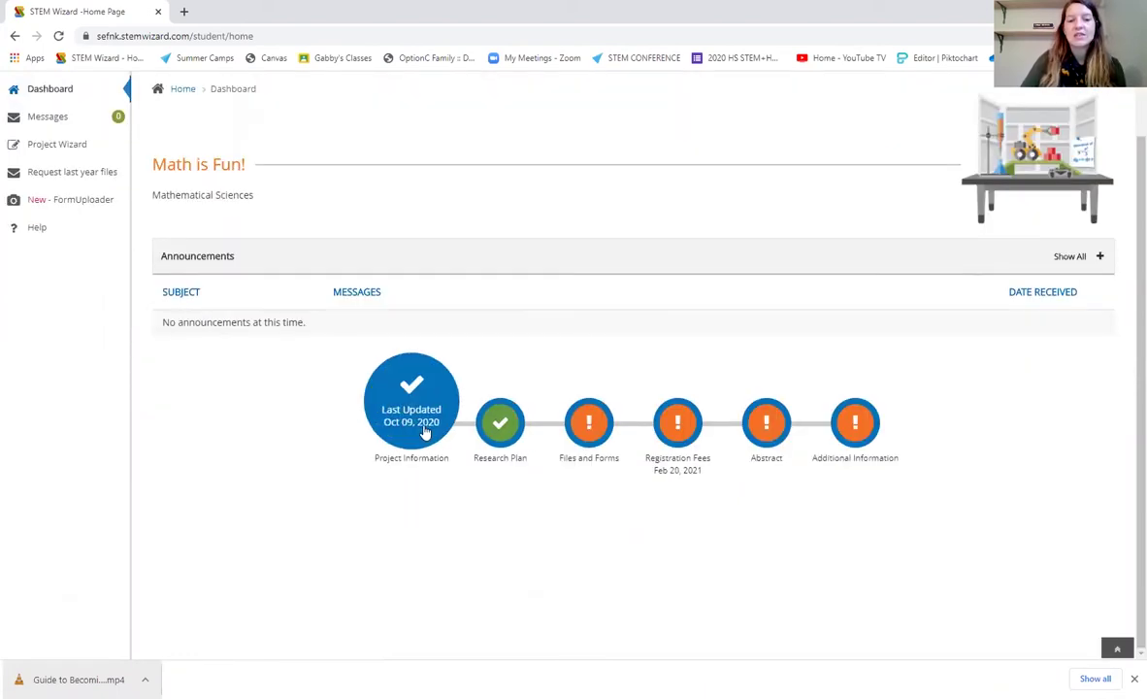
{"action": "mouse_move", "coordinate": [486, 440]}
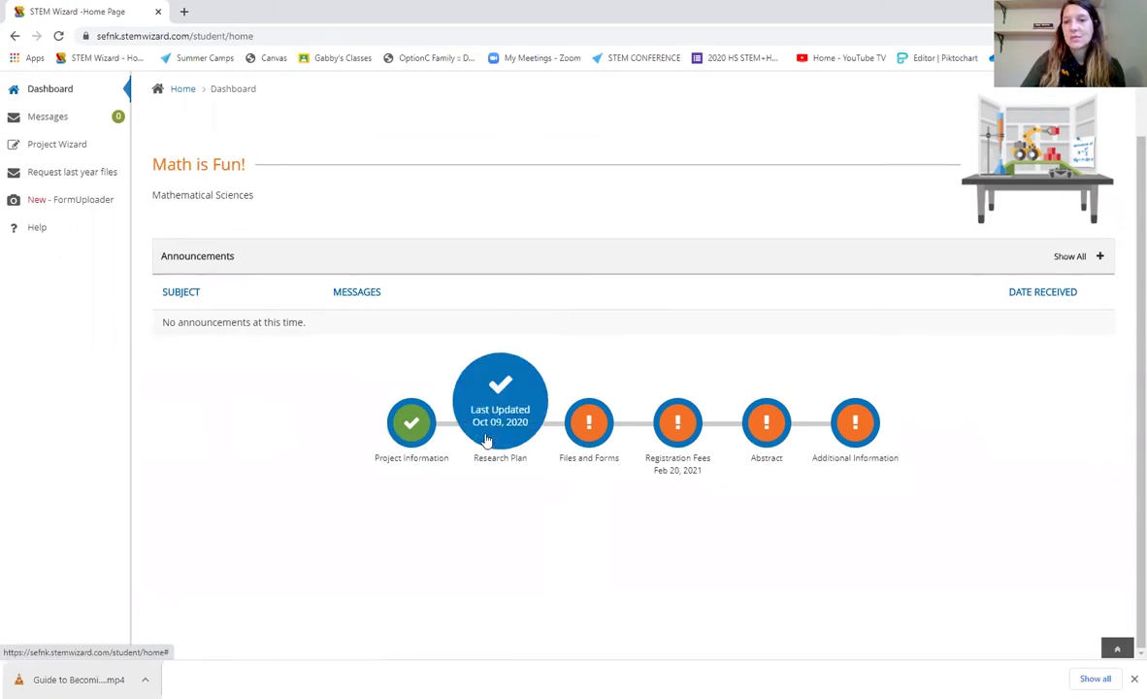
{"action": "mouse_move", "coordinate": [592, 455]}
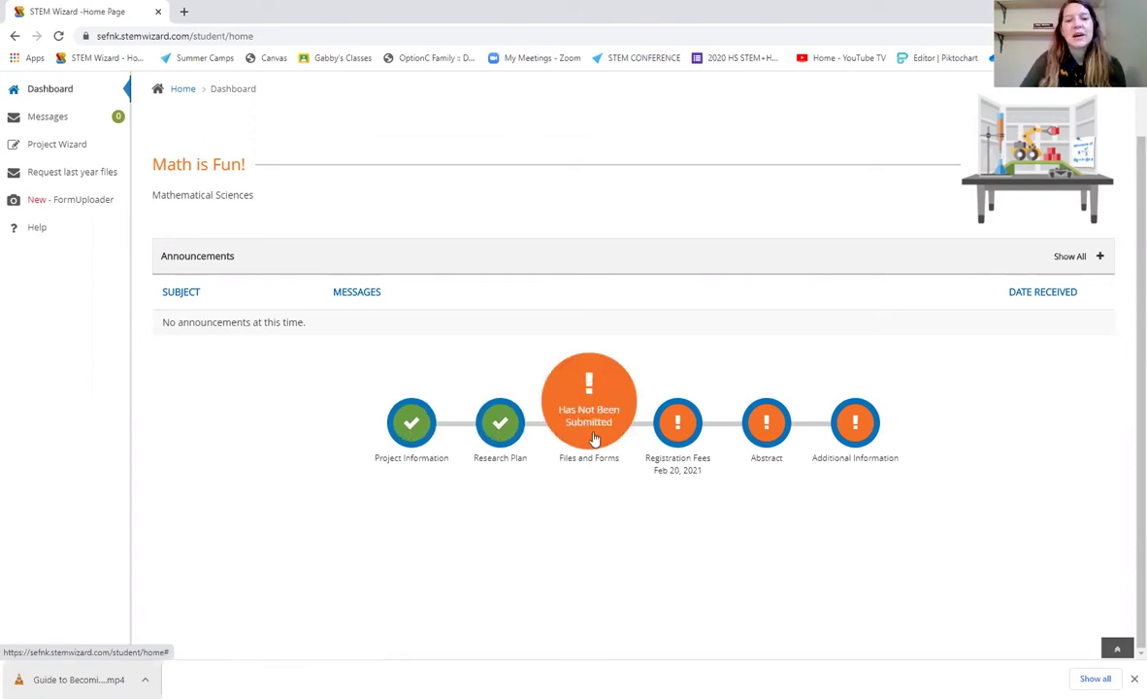
{"action": "left_click", "coordinate": [594, 439]}
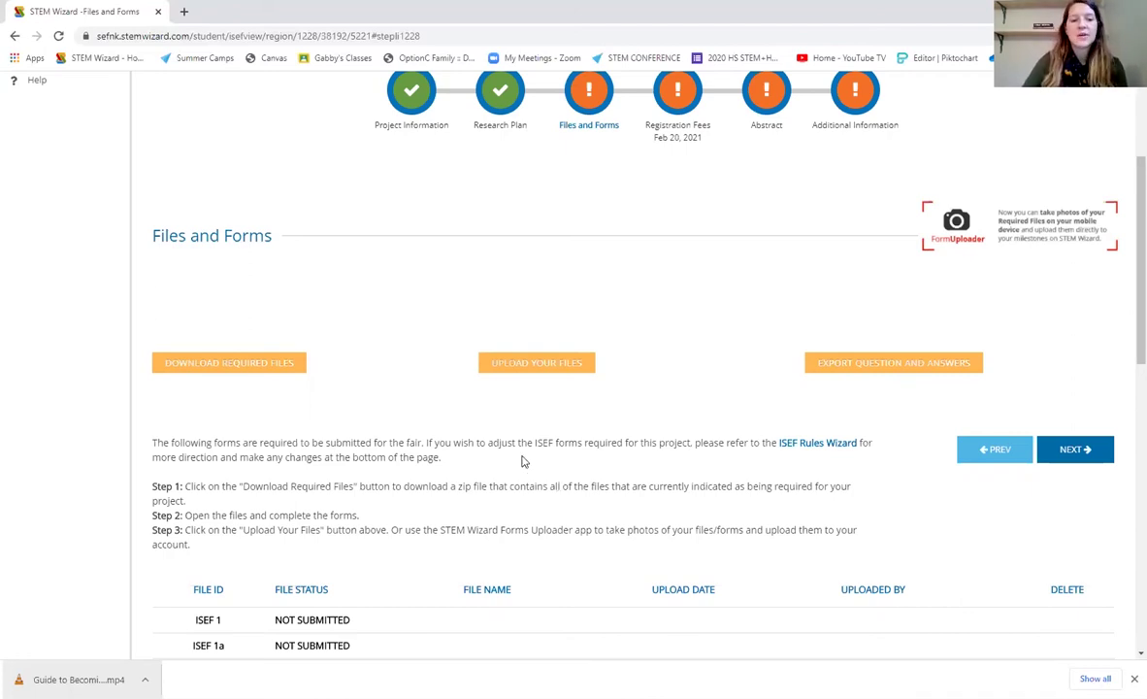
Review the required files table, including the project notes, project presentation, ISEF 1 and ISEF 1b entries.
{"action": "scroll", "coordinate": [523, 462], "scroll_direction": "down", "scroll_amount": 3}
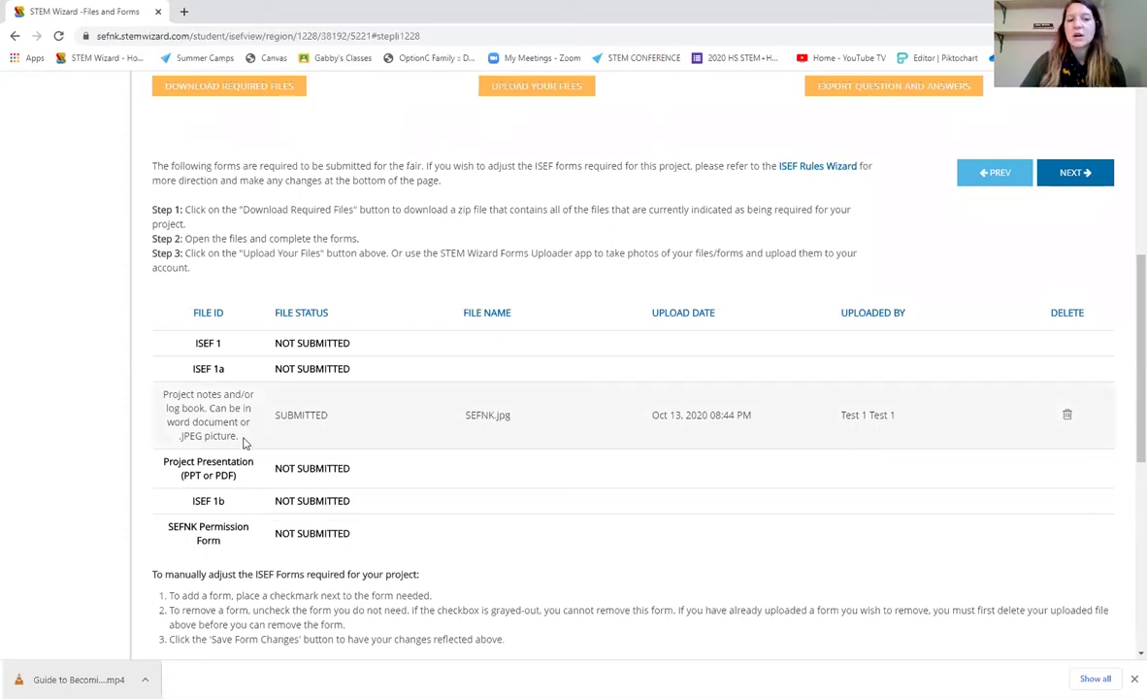
{"action": "left_click_drag", "start_coordinate": [236, 434], "coordinate": [162, 406]}
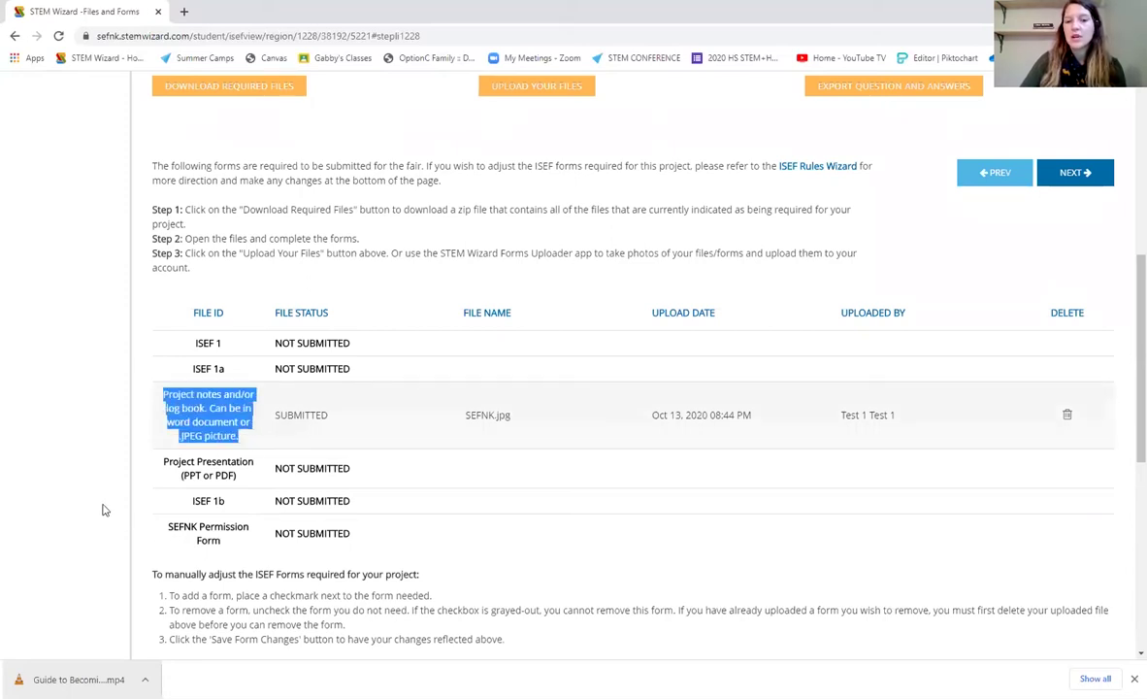
{"action": "left_click", "coordinate": [95, 467]}
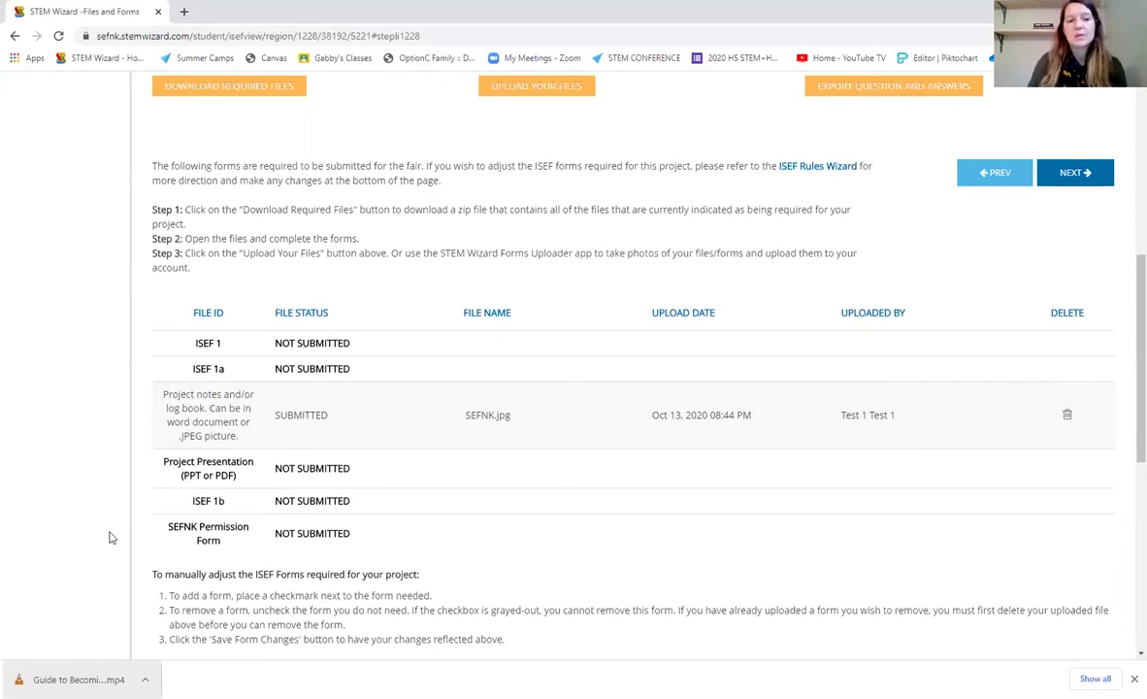
{"action": "left_click_drag", "start_coordinate": [235, 475], "coordinate": [153, 424]}
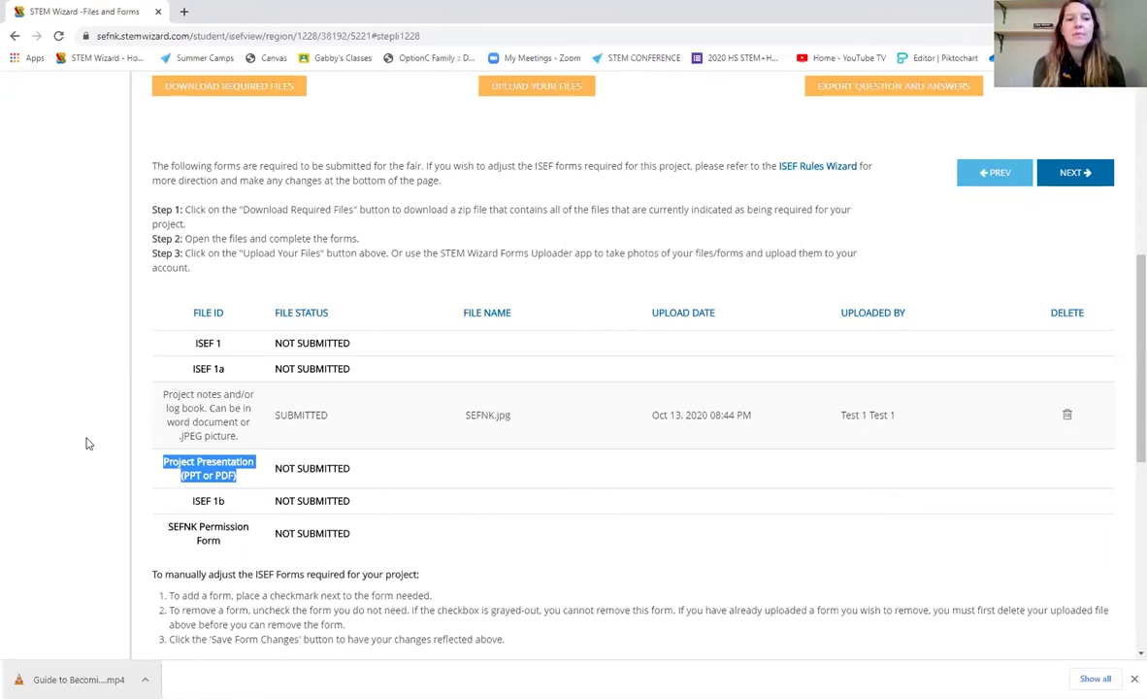
{"action": "left_click_drag", "start_coordinate": [195, 343], "coordinate": [219, 343]}
{"action": "left_click", "coordinate": [201, 340]}
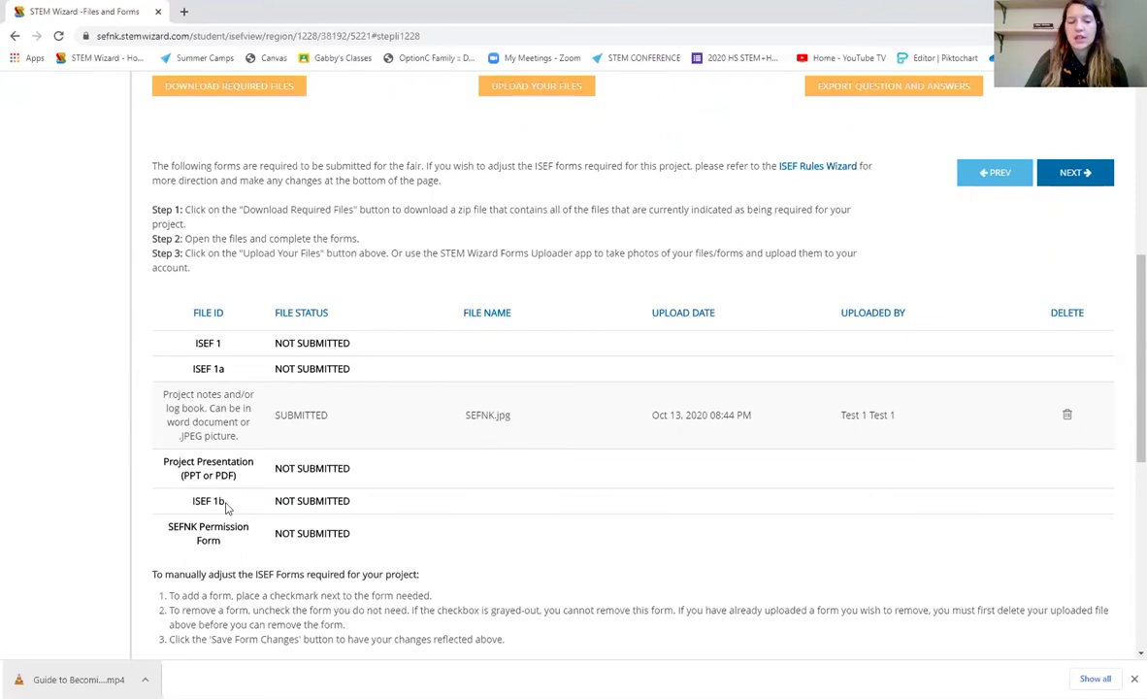
{"action": "left_click_drag", "start_coordinate": [226, 501], "coordinate": [190, 501]}
{"action": "left_click", "coordinate": [259, 550]}
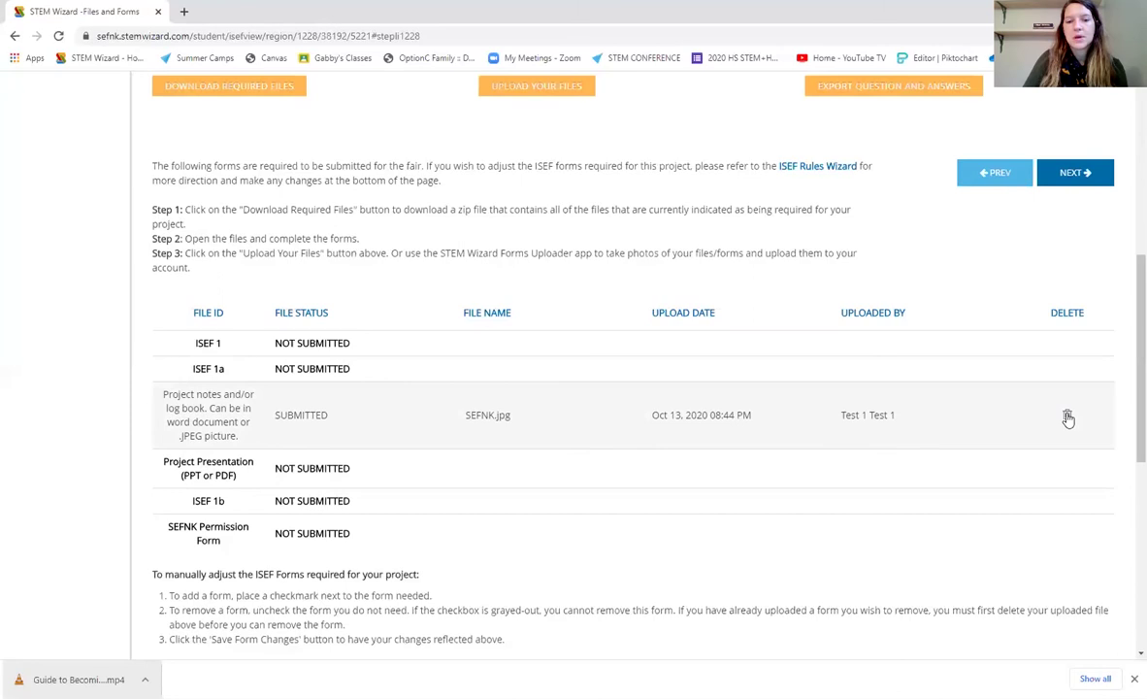
Delete the uploaded SEFNK.jpg from the project notes and/or log book entry and confirm the deletion.
{"action": "left_click", "coordinate": [1067, 418]}
{"action": "left_click", "coordinate": [525, 173]}
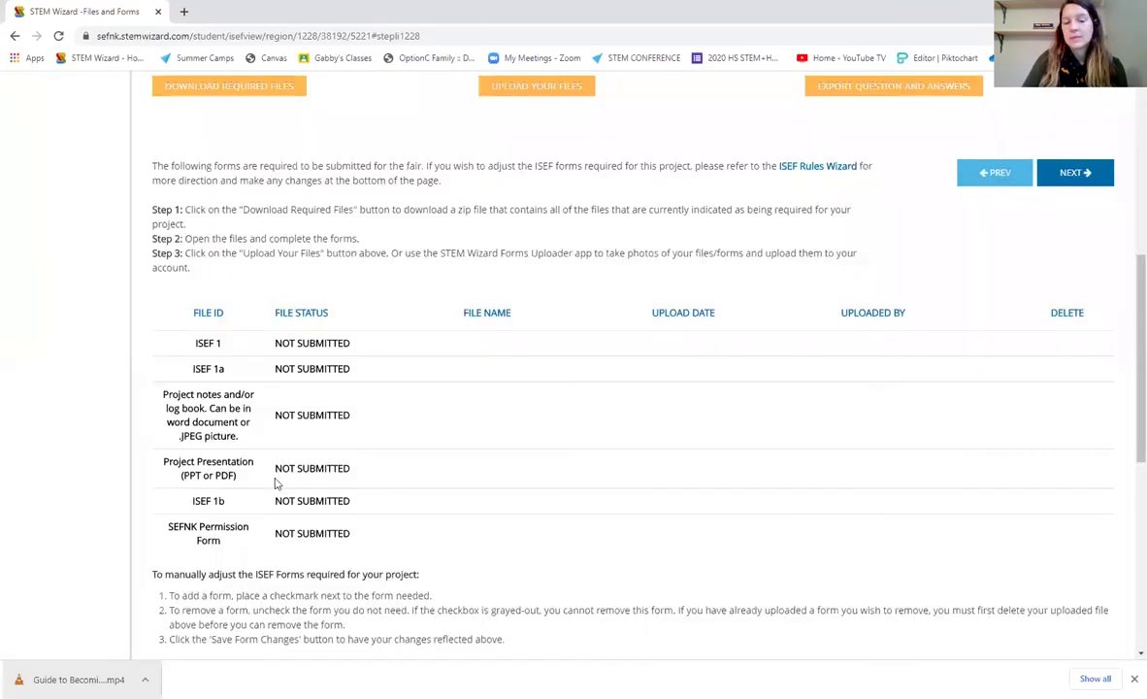
Start a new file upload covering only the project notes and/or log book item.
{"action": "left_click", "coordinate": [524, 89]}
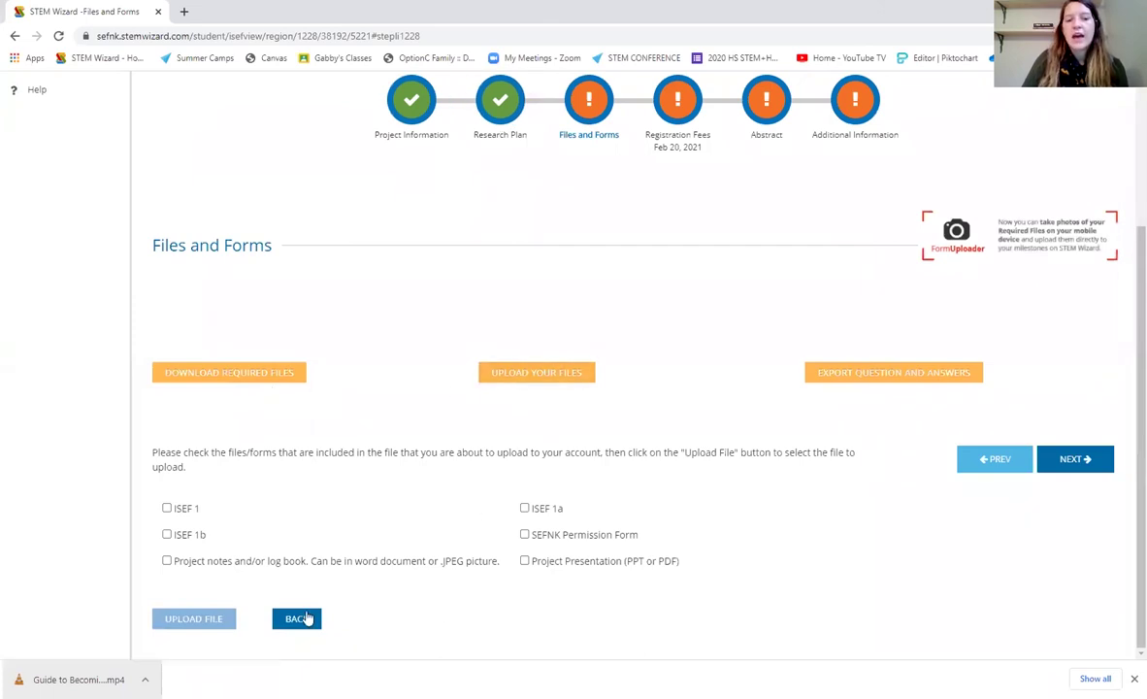
{"action": "left_click", "coordinate": [166, 562]}
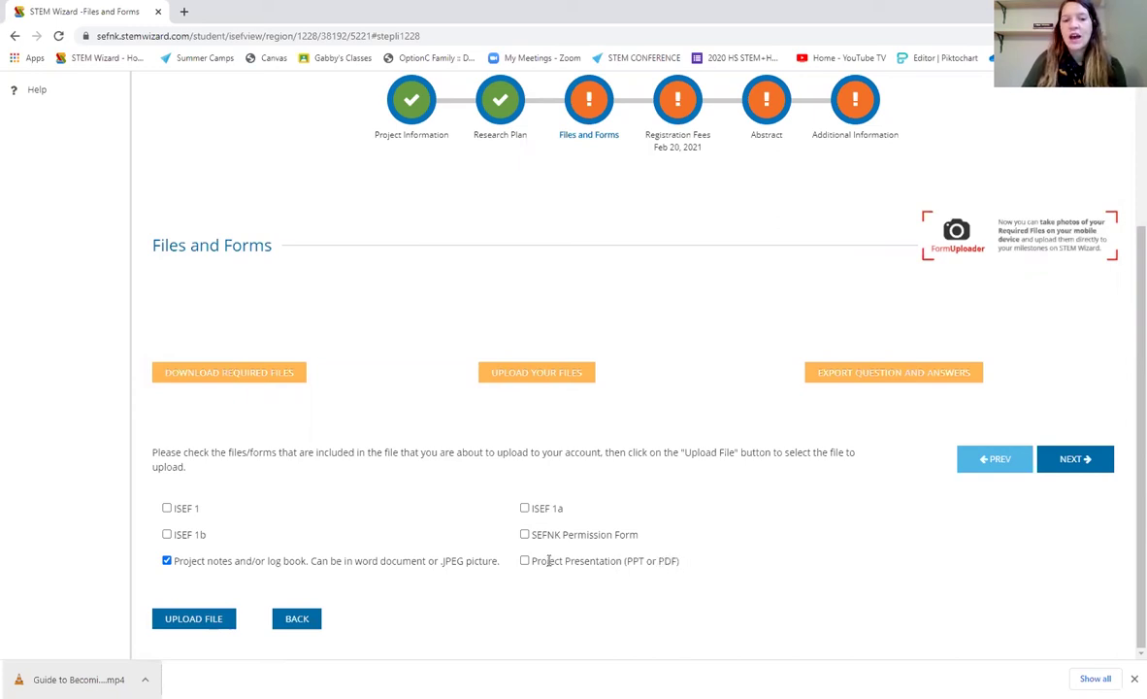
{"action": "left_click", "coordinate": [196, 621]}
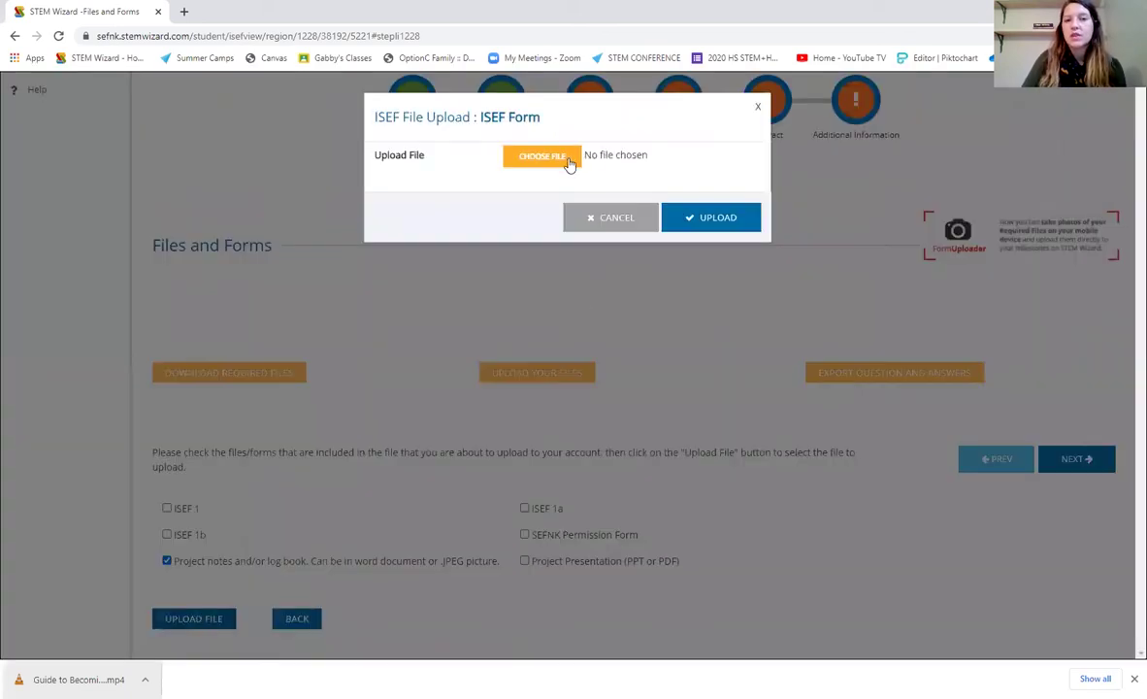
Choose SEFNK.jpg from the Pictures folder and upload it.
{"action": "left_click", "coordinate": [549, 158]}
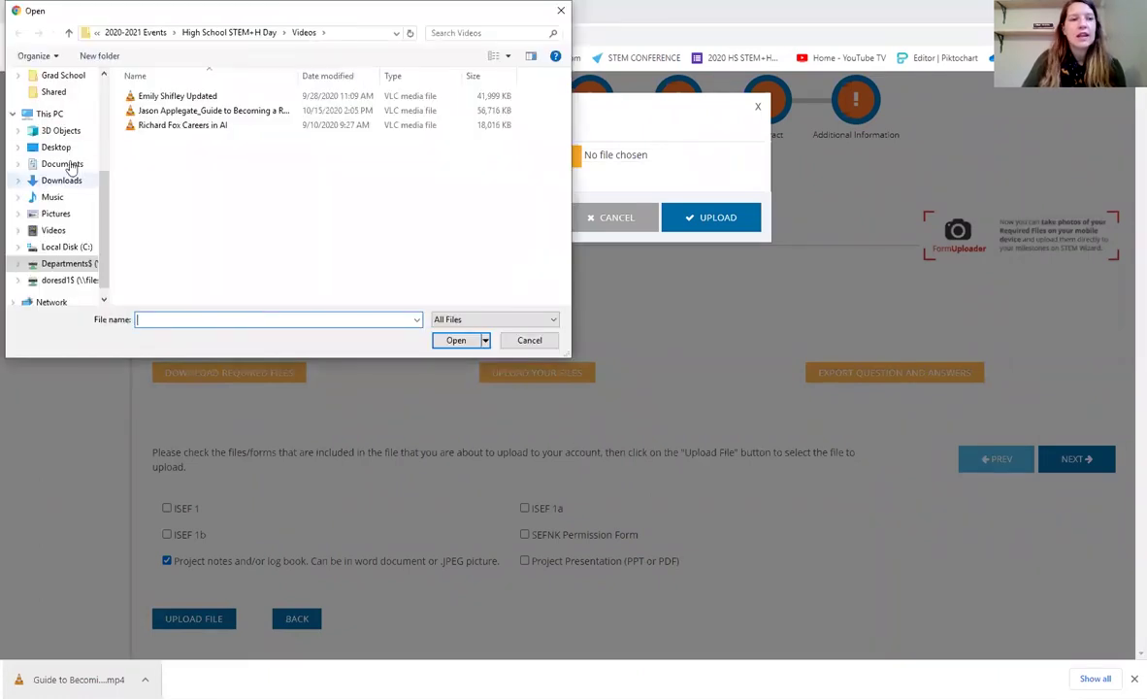
{"action": "scroll", "coordinate": [54, 155], "scroll_direction": "up", "scroll_amount": 1}
{"action": "scroll", "coordinate": [53, 155], "scroll_direction": "up", "scroll_amount": 2}
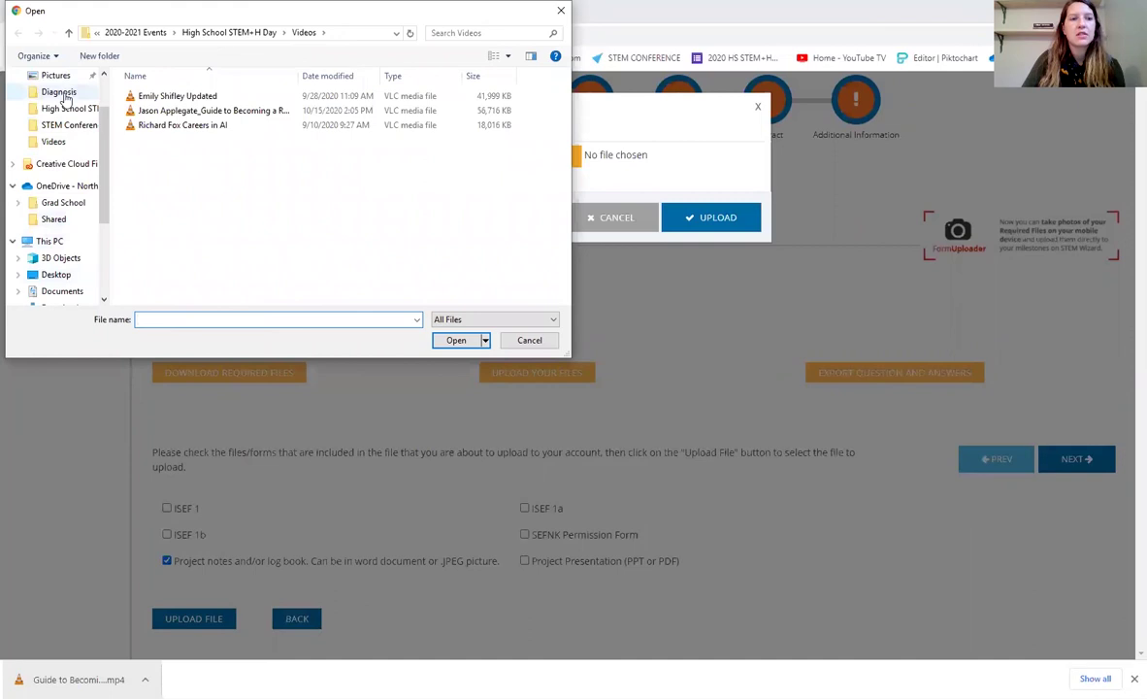
{"action": "left_click", "coordinate": [63, 75]}
{"action": "left_click", "coordinate": [447, 121]}
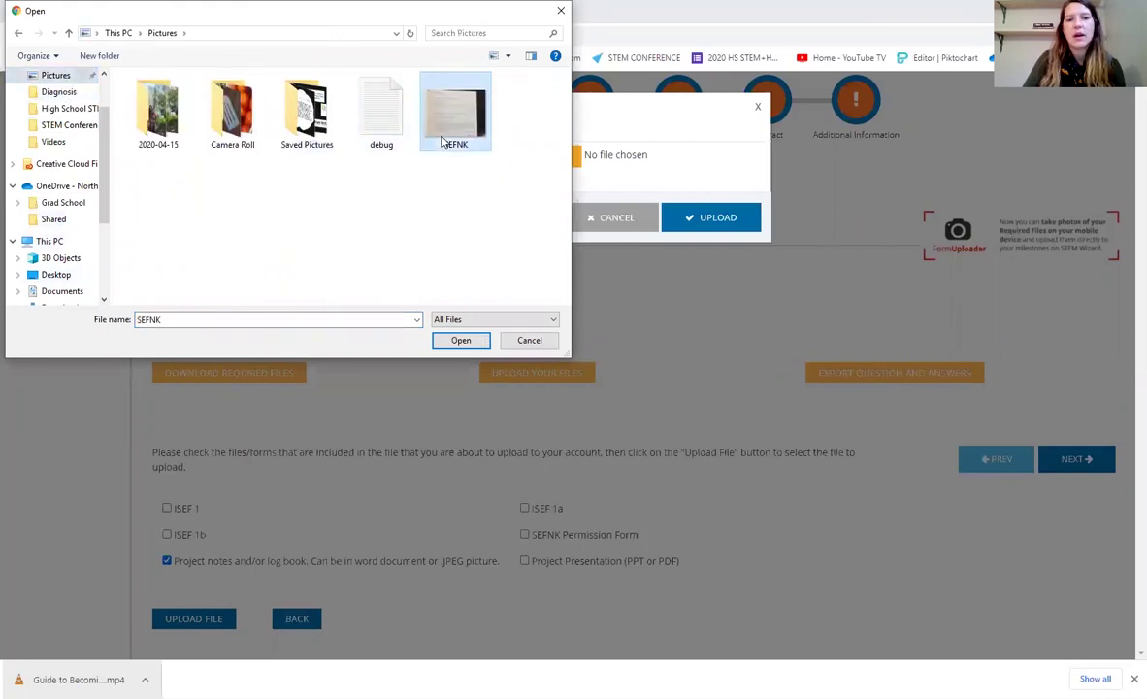
{"action": "left_click", "coordinate": [460, 341]}
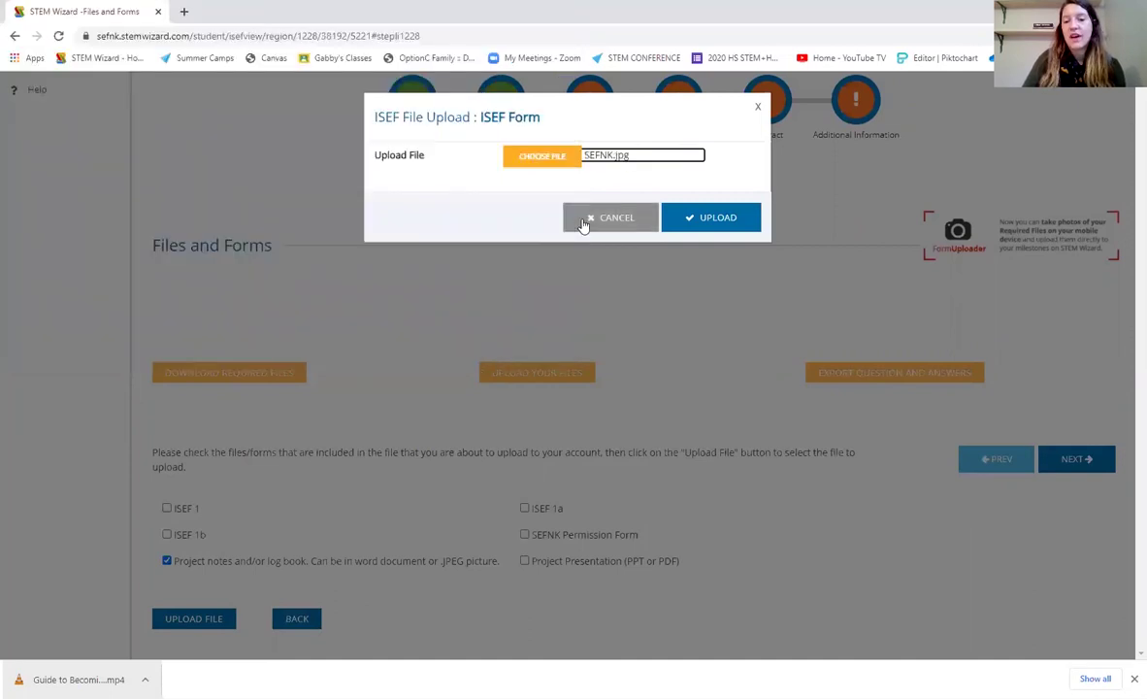
{"action": "left_click", "coordinate": [708, 219]}
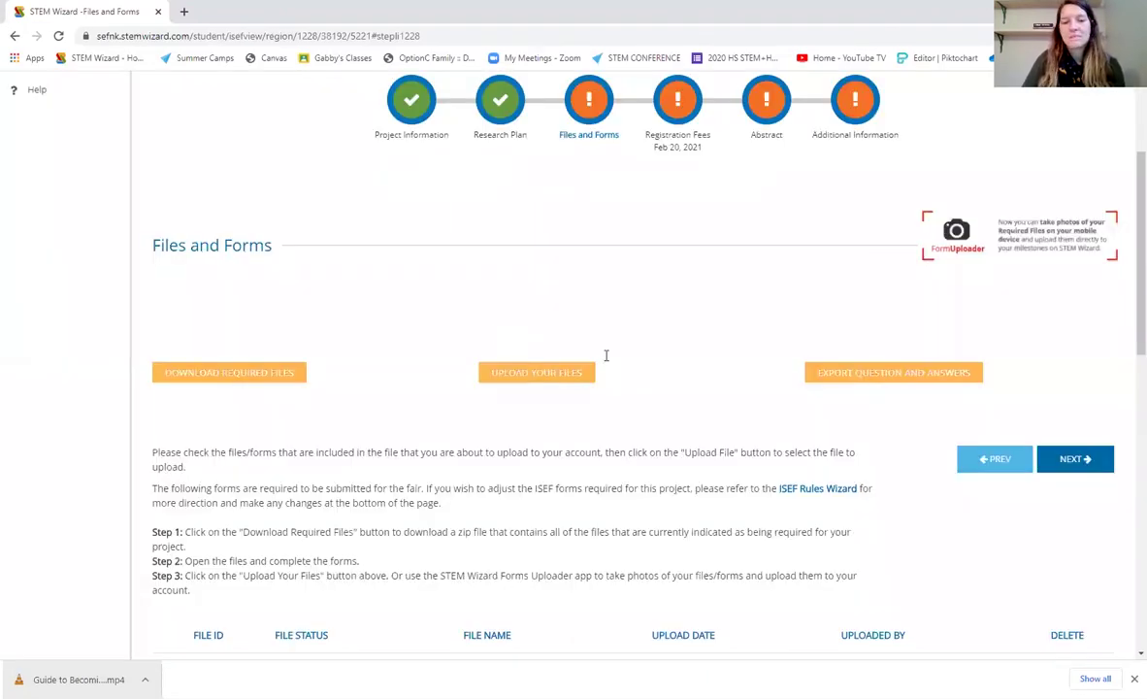
Check the project notes entry's file status, upload date and uploader in the files table, and look over the form checklist below.
{"action": "scroll", "coordinate": [696, 422], "scroll_direction": "down", "scroll_amount": 3}
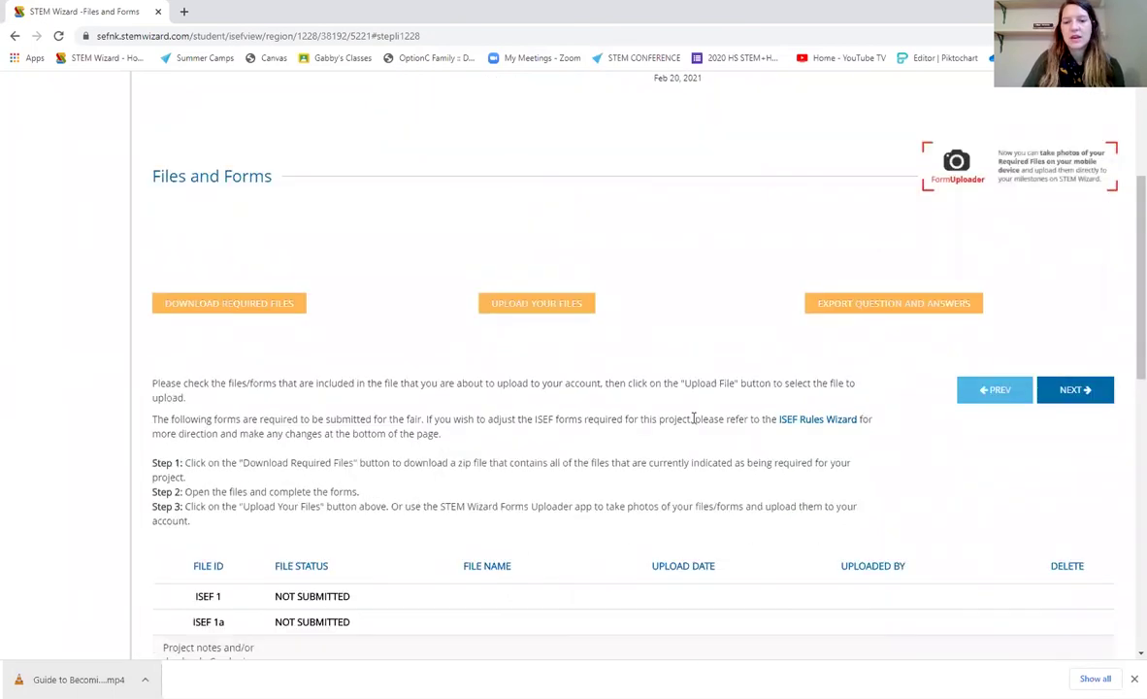
{"action": "scroll", "coordinate": [692, 434], "scroll_direction": "down", "scroll_amount": 2}
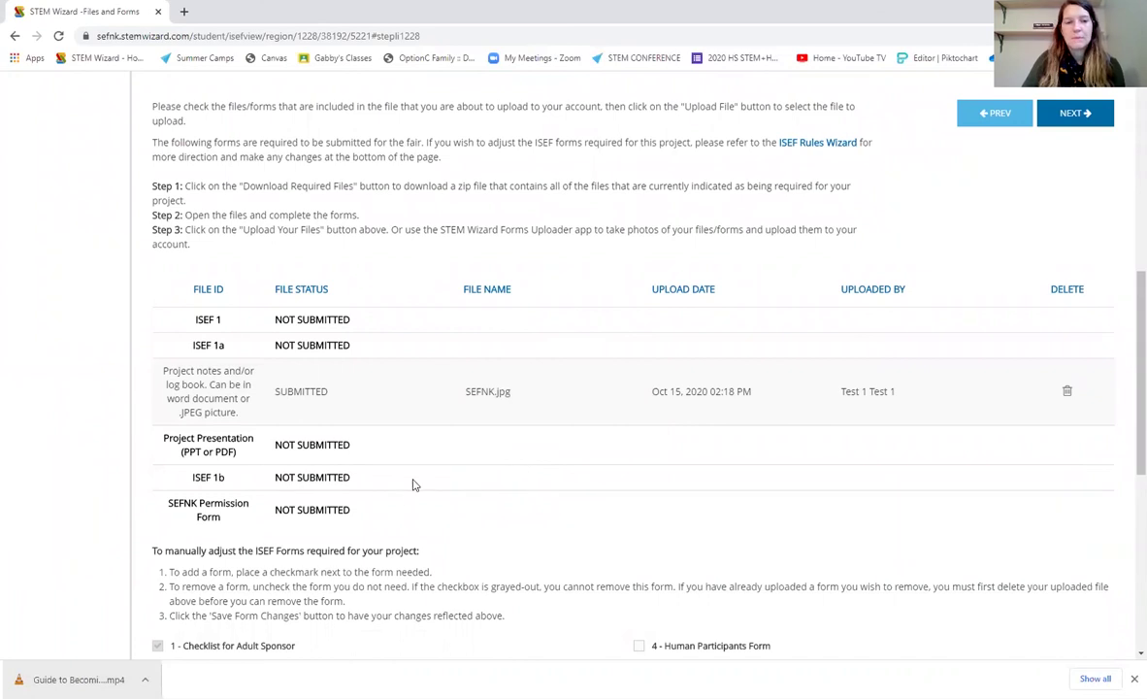
{"action": "scroll", "coordinate": [599, 524], "scroll_direction": "down", "scroll_amount": 2}
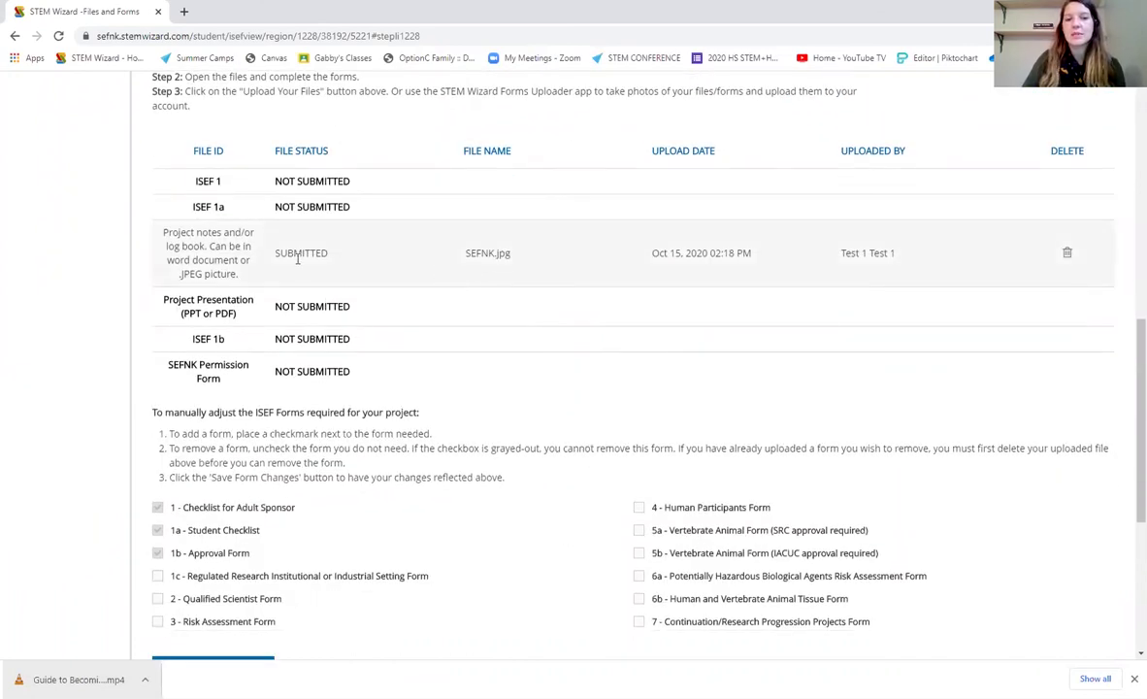
{"action": "left_click_drag", "start_coordinate": [279, 252], "coordinate": [345, 257]}
{"action": "left_click", "coordinate": [297, 254]}
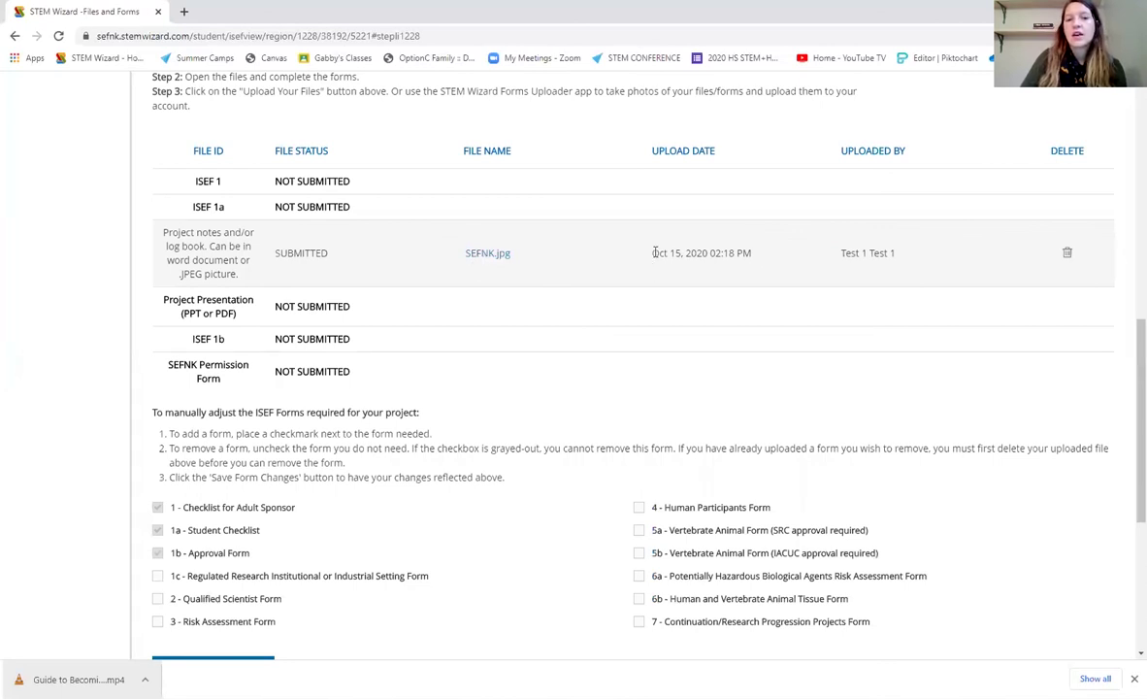
{"action": "left_click_drag", "start_coordinate": [653, 253], "coordinate": [757, 262]}
{"action": "left_click_drag", "start_coordinate": [893, 254], "coordinate": [841, 254]}
{"action": "left_click", "coordinate": [830, 292]}
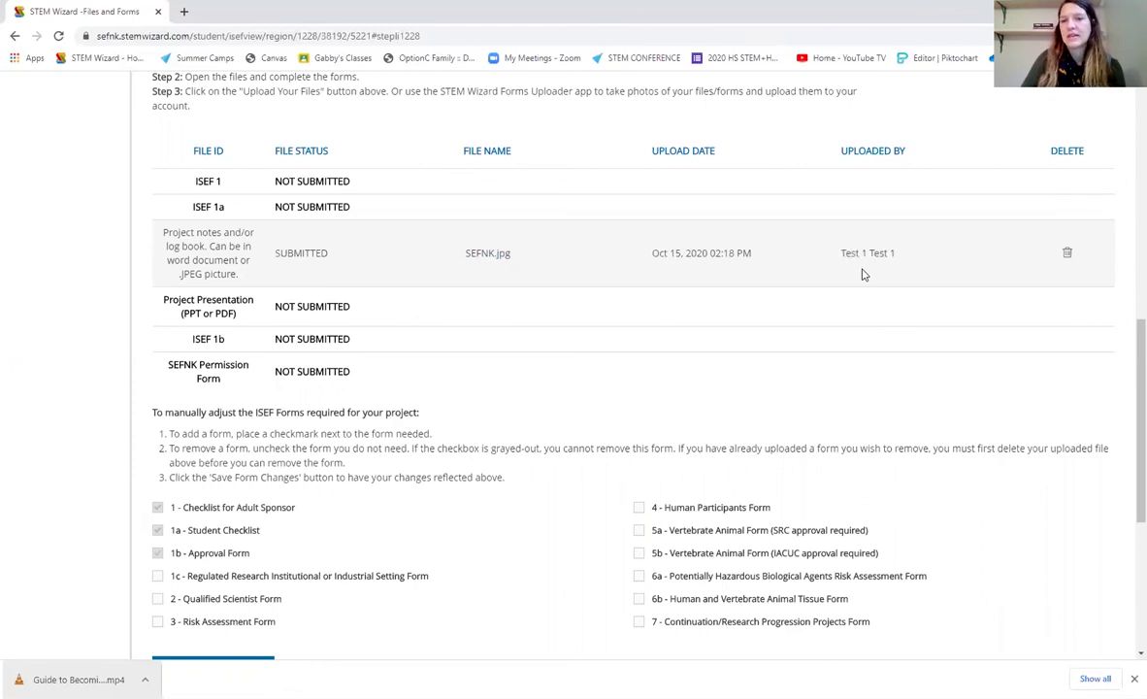
{"action": "scroll", "coordinate": [378, 373], "scroll_direction": "down", "scroll_amount": 2}
{"action": "scroll", "coordinate": [1019, 225], "scroll_direction": "up", "scroll_amount": 2}
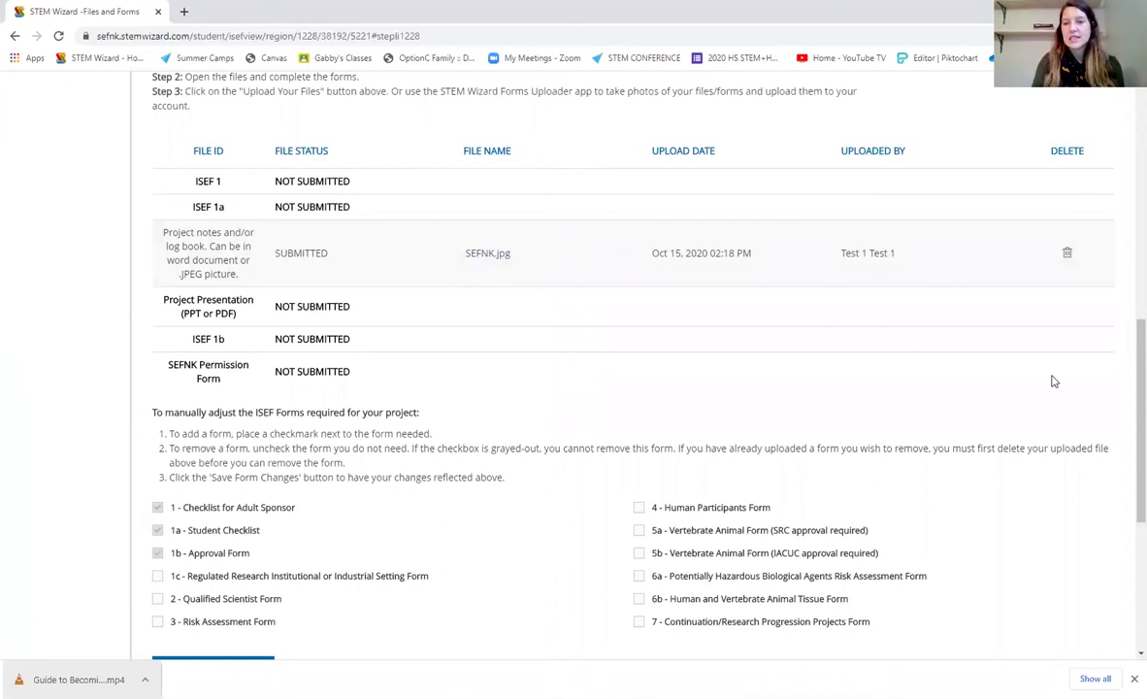